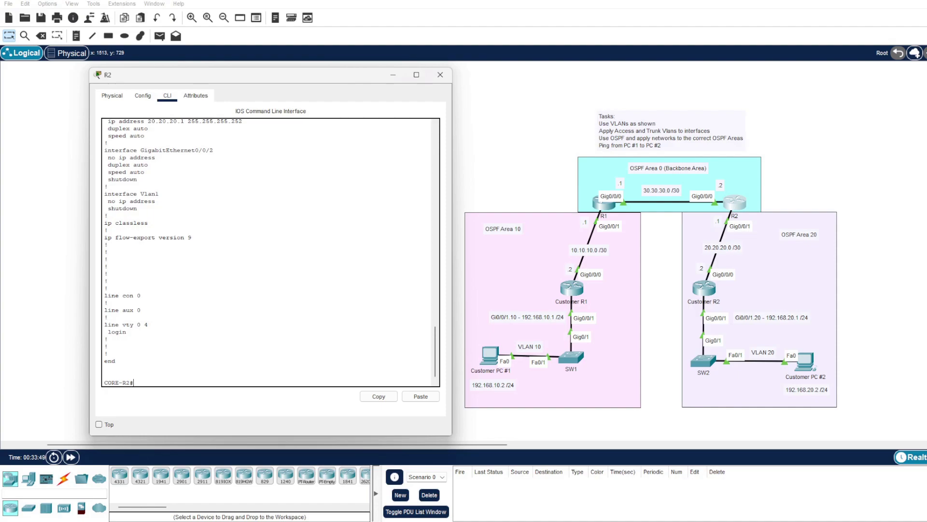
Enter global configuration on R2 and start OSPF process 100
text(conf t)
key(Return)
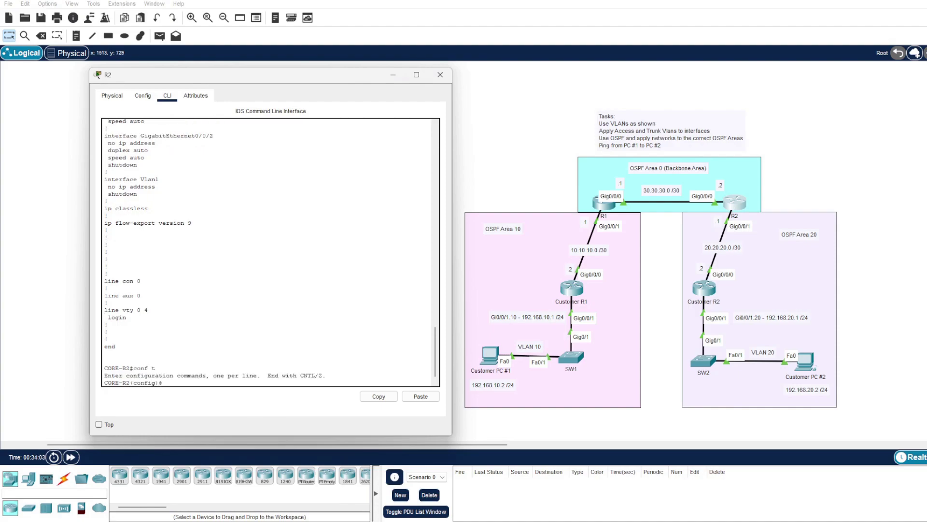
text(router ospf 100)
key(Return)
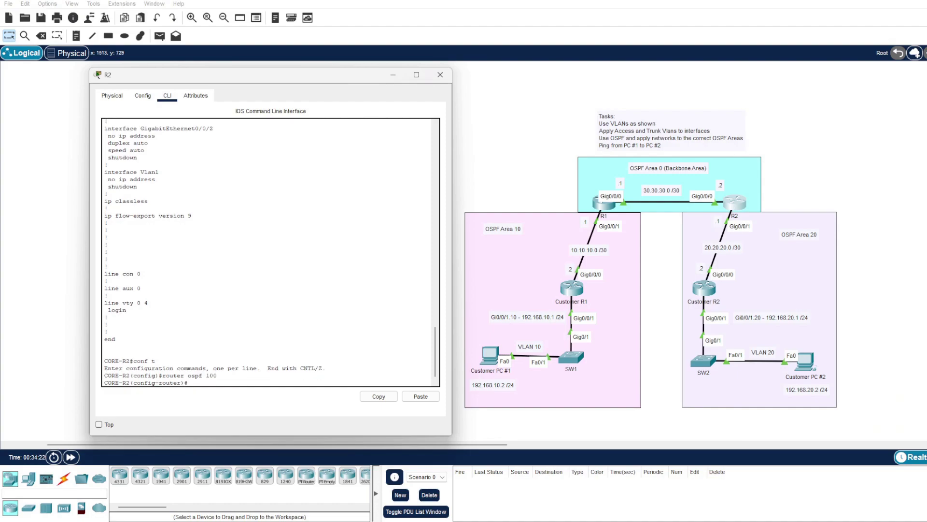
Advertise 30.30.30.0 0.0.0.3 in area 0 and enter the 20.20.20.0 area 20 network
text(net)
key(Tab)
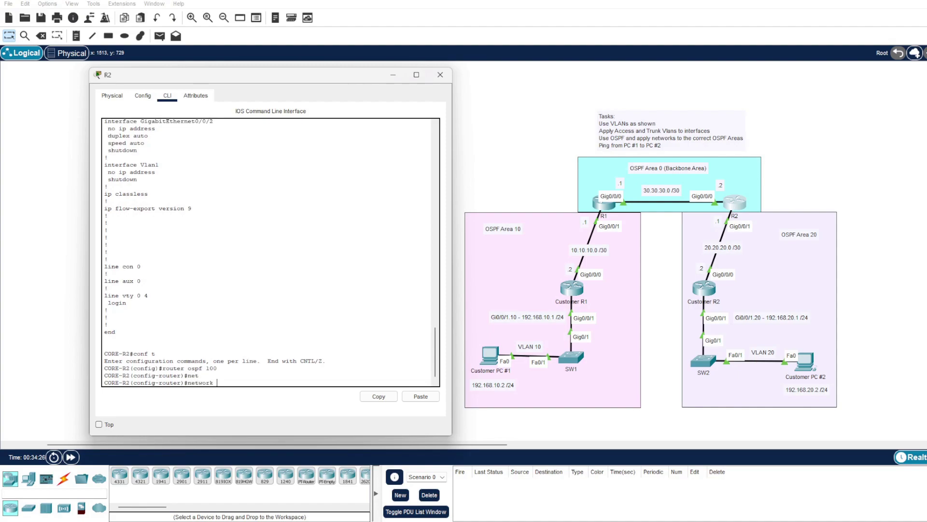
text(30/)
text(.30.)
text(30.0)
text( 0.0.0)
text(.3 are)
text(a 0)
key(Return)
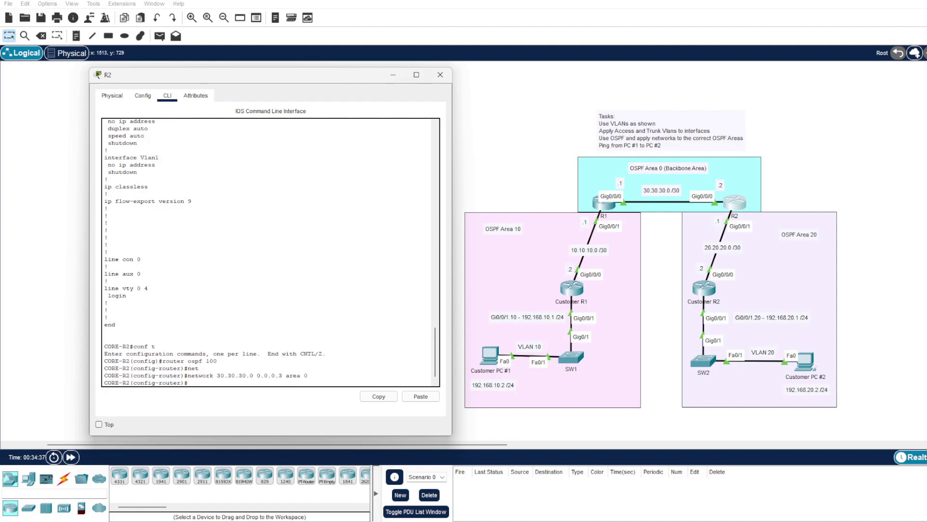
text(networ)
text(k 20.20.2)
text(0.20.)
text(0 0.0.0)
text(.3 are)
text(a 20)
Apply R2's 20.20.20.0/30 area 20 network and bring up Customer R2's console prompt
key(Return)
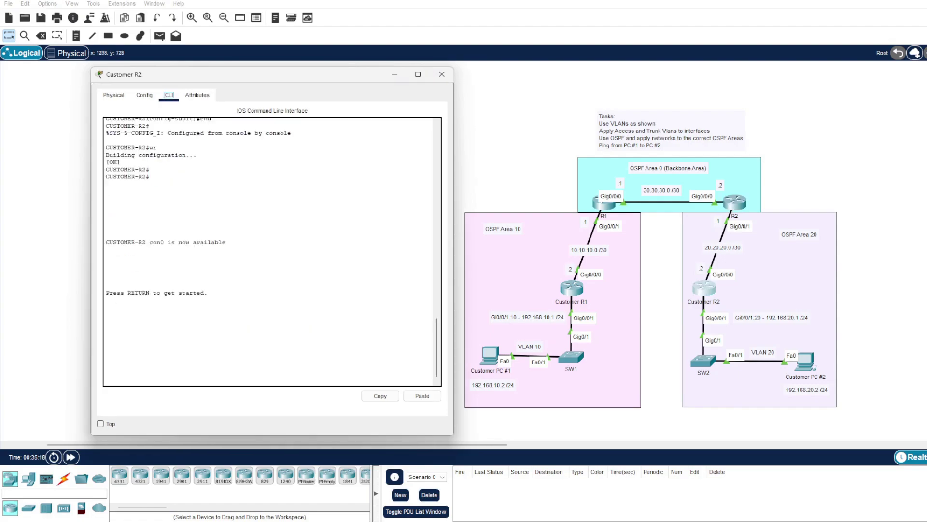
click(394, 378)
key(Return)
key(Return)
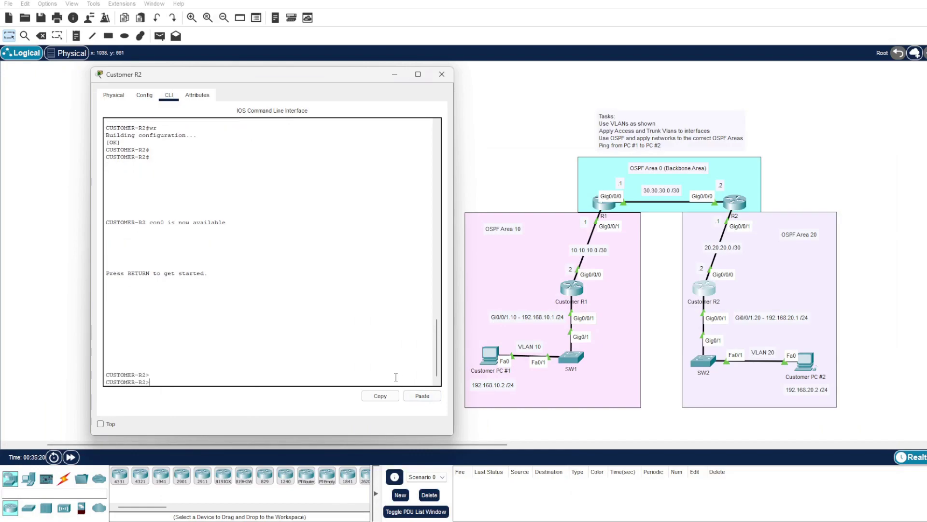
Enter configuration mode on Customer R2 and start OSPF process 100
key(Return)
text(c)
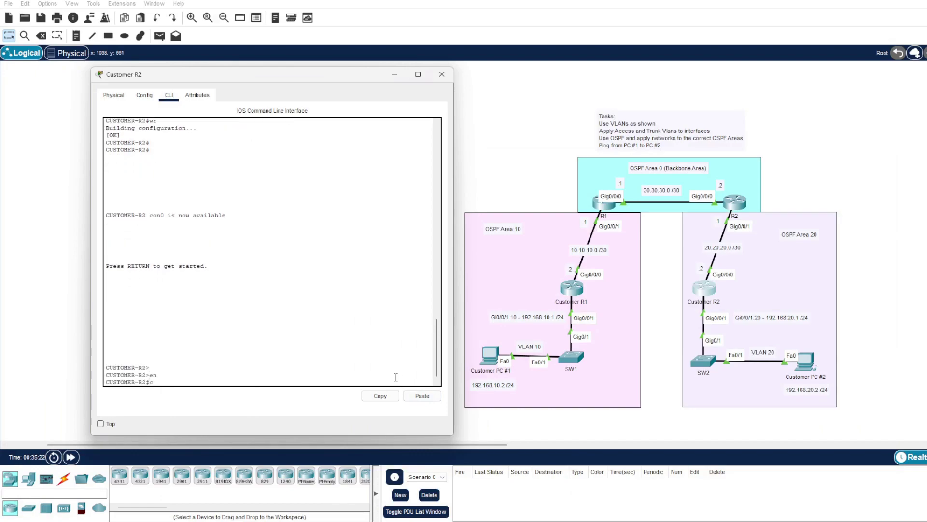
text(onf t)
key(Return)
text(rout)
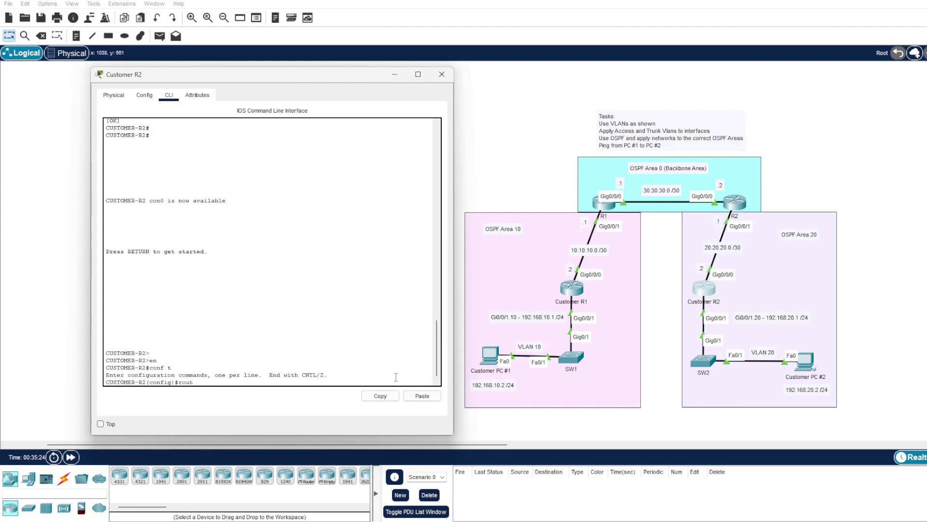
text(er ospf 100)
key(Return)
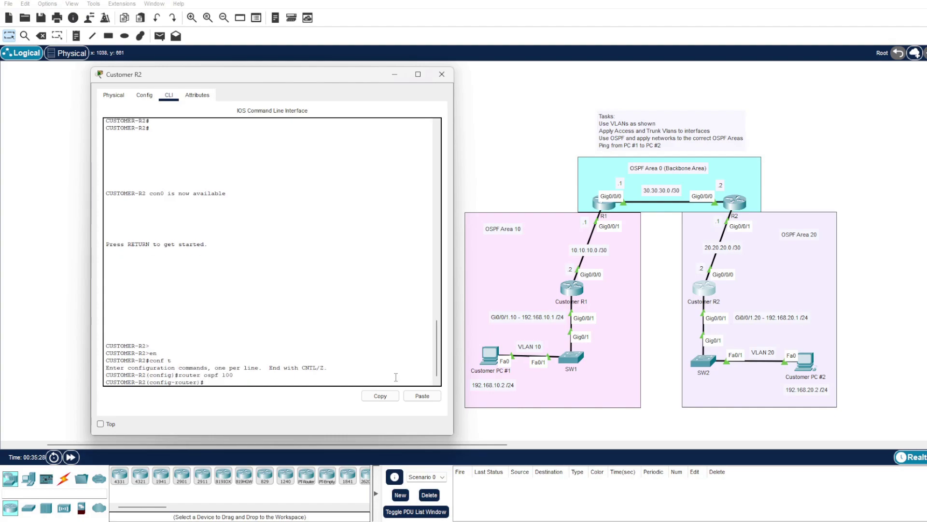
Advertise 20.20.20.0/30 and 192.168.20.0/24 in area 20, then exit configuration
text(net)
key(Tab)
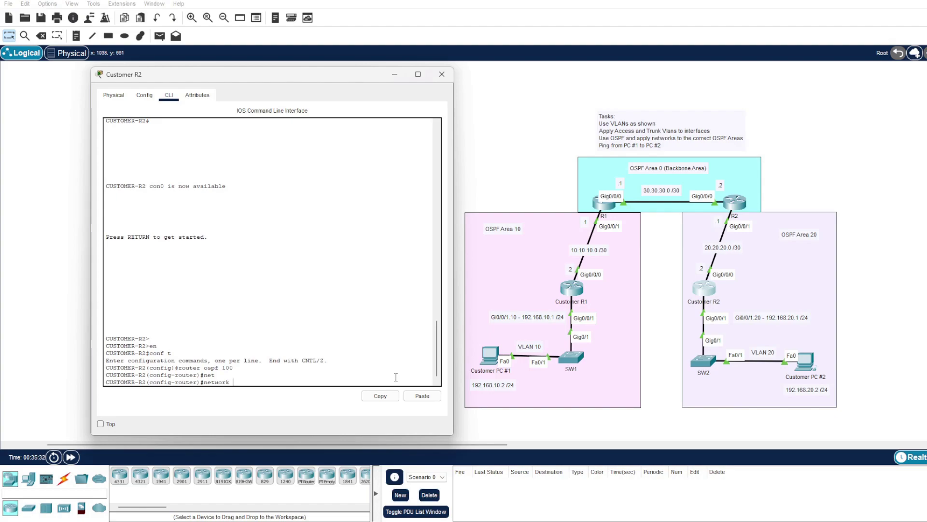
text(20.20.20.0 0.0.0.3 area 20)
key(Return)
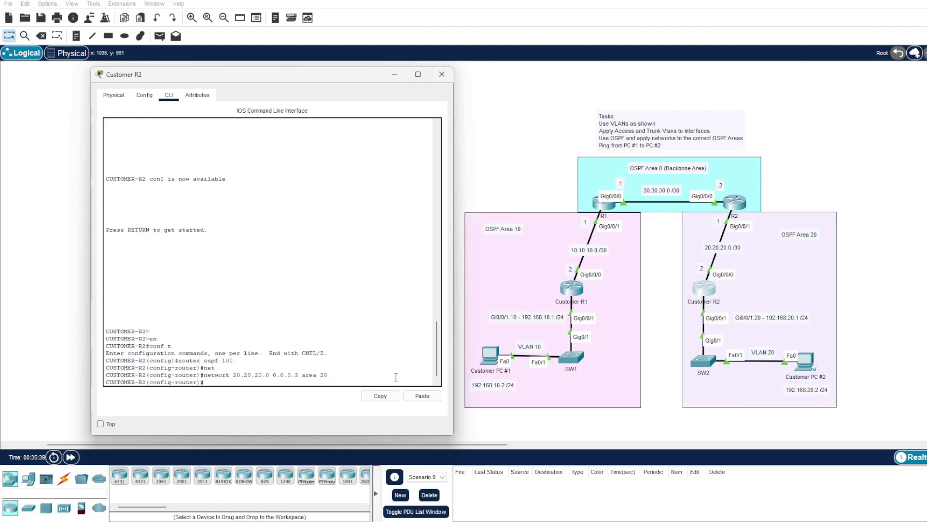
text(network 192.168.20.0)
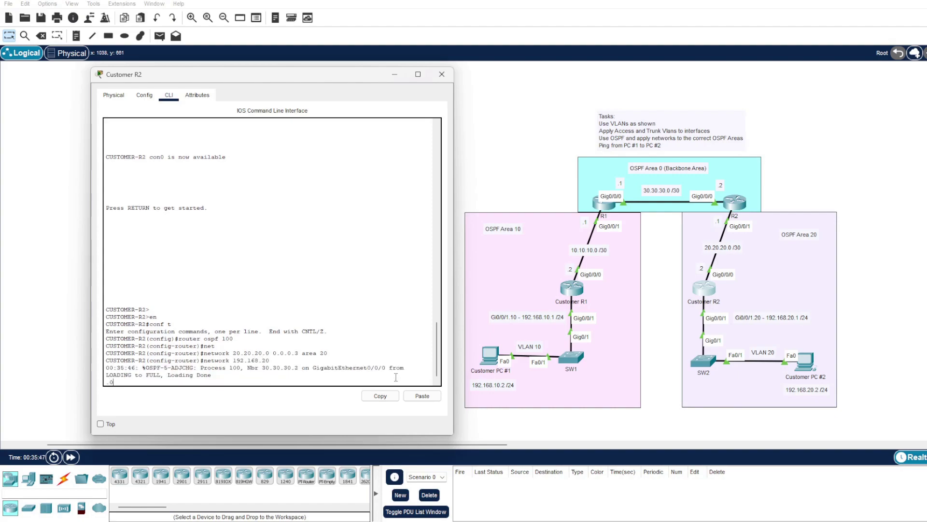
text( 0.0.0)
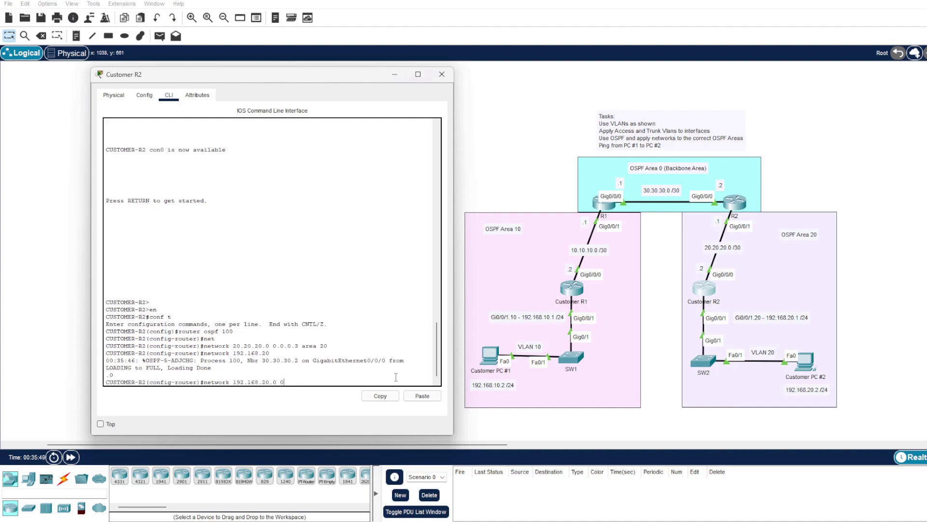
text(.255 area 20)
key(Return)
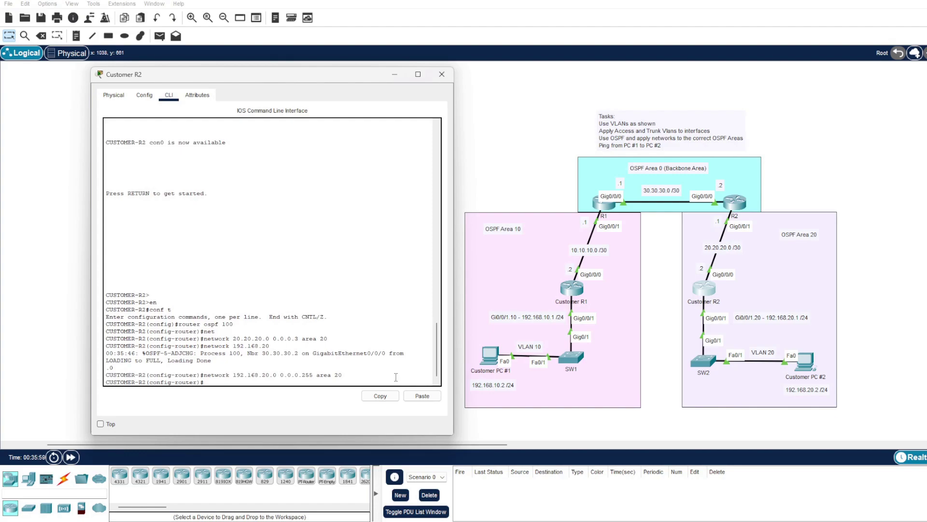
text(end)
key(Return)
key(Return)
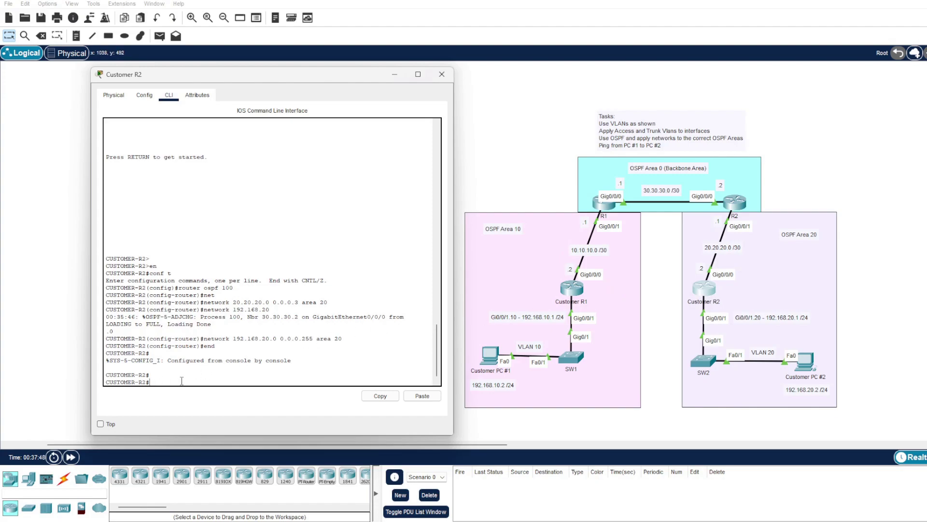
Show Customer R2's routing table with sh ip route and highlight the inter-area (IA) route codes
text(sh ip route)
key(Return)
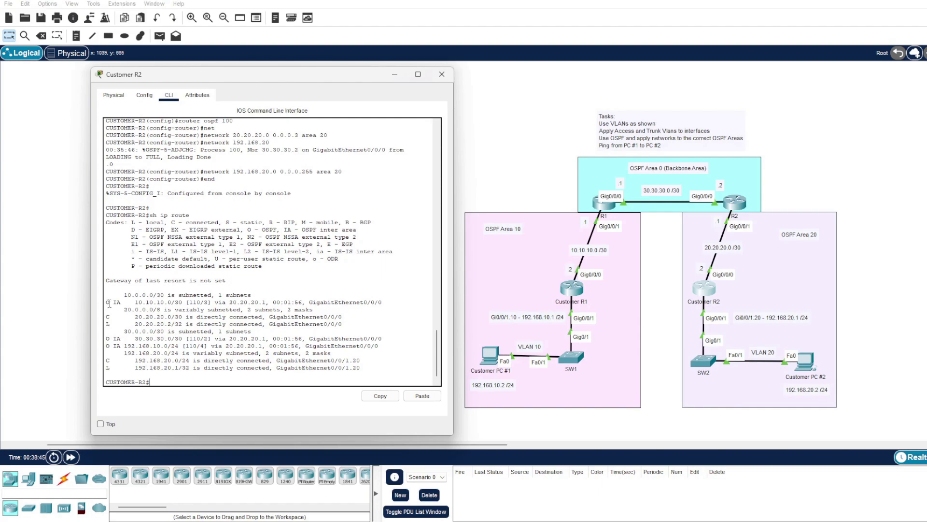
drag(247, 230, 359, 231)
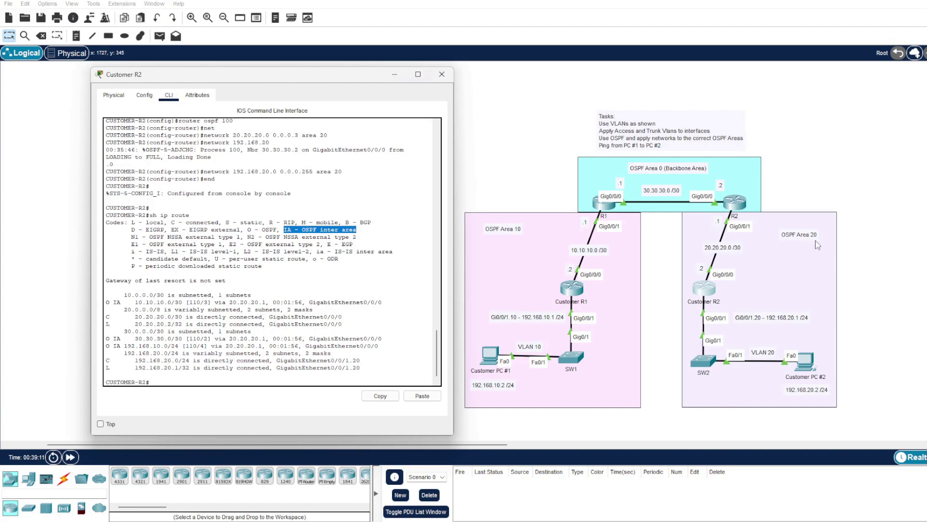
double_click(119, 302)
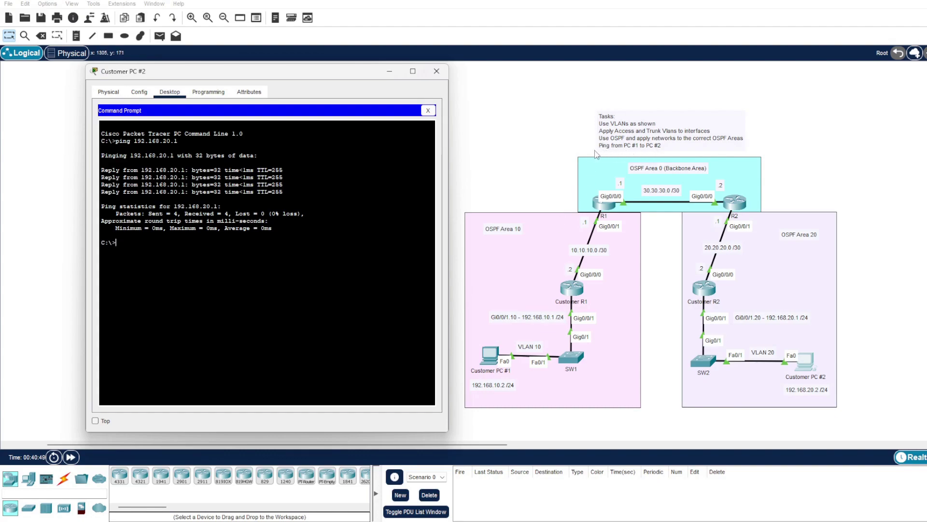
Ping Customer PC #1 at 192.168.10.2 from Customer PC #2 by editing the previous ping
key(Up)
text(10.)
key(Return)
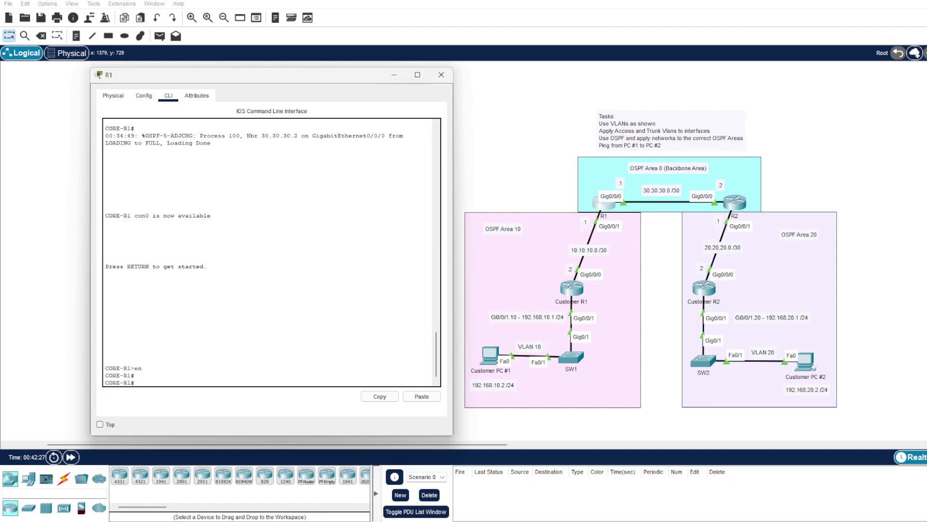
List R1's OSPF neighbors with sh ip ospf neighbor
text(ip ospf ?)
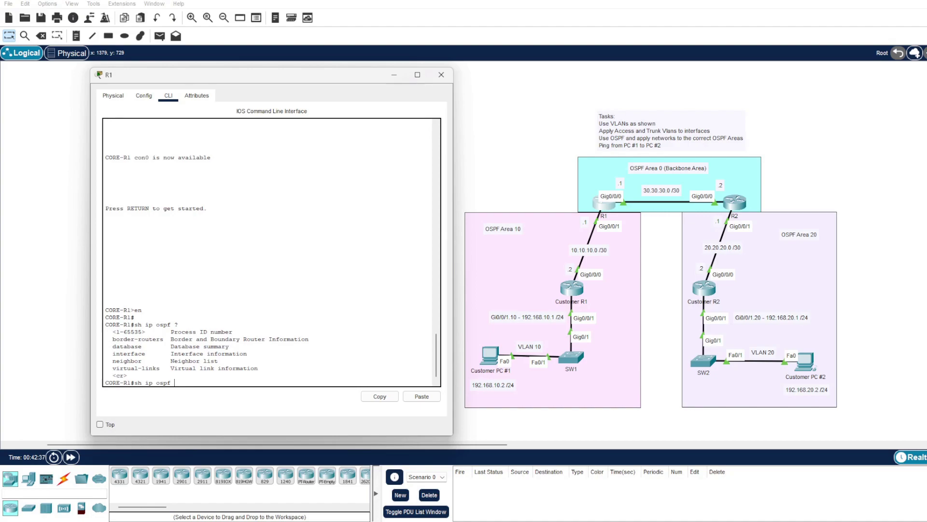
text(neig)
key(Tab)
key(Return)
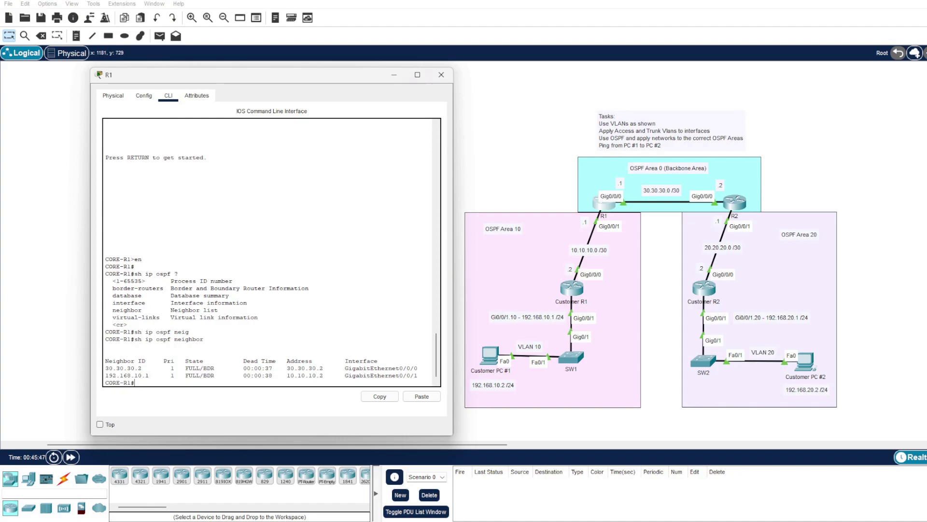
Show R1's OSPF details for interface GigabitEthernet0/0/0
text(sh ip ospf in)
key(Tab)
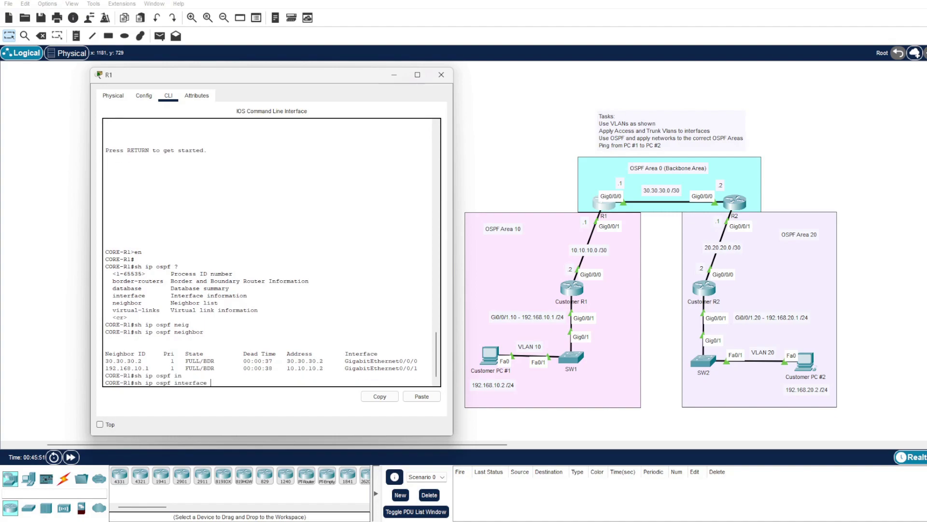
text(gig)
key(Tab)
text(0)
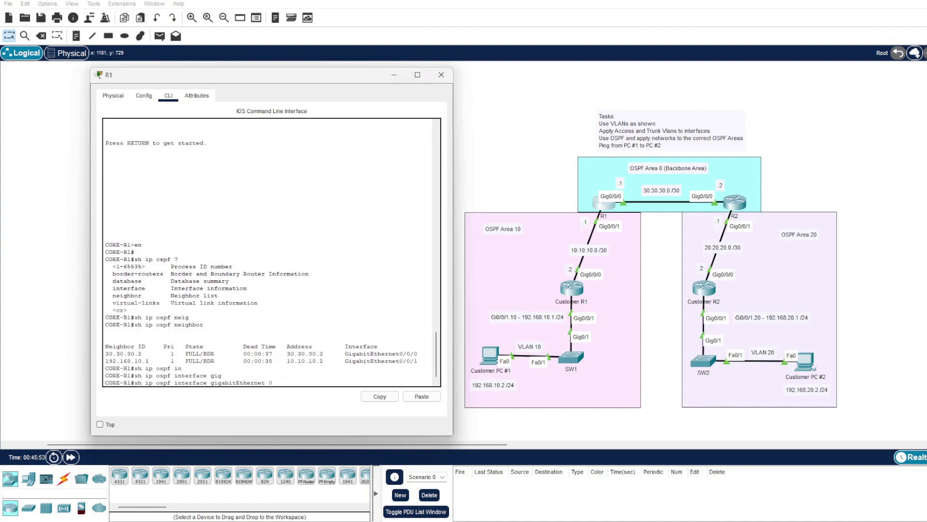
text(/0/0)
key(Return)
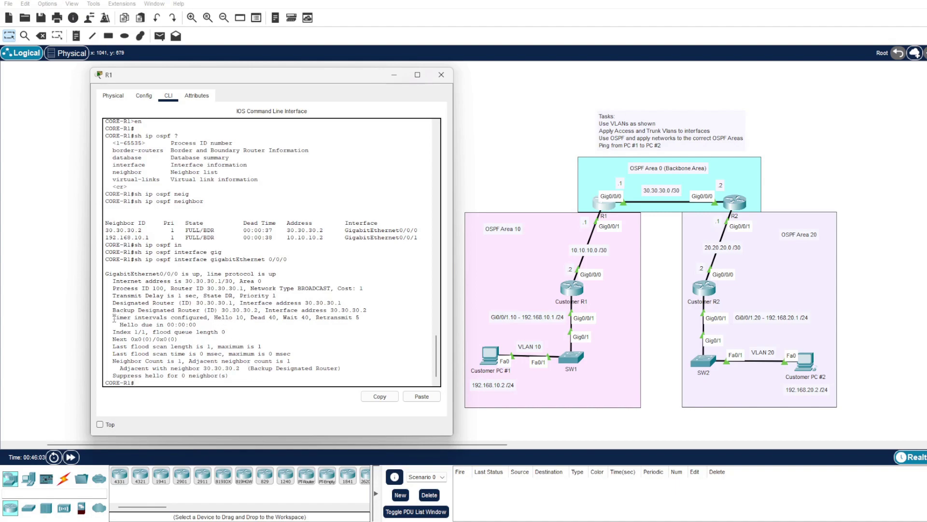
Highlight the OSPF hello and dead timer values in R1's interface output
drag(114, 318, 369, 319)
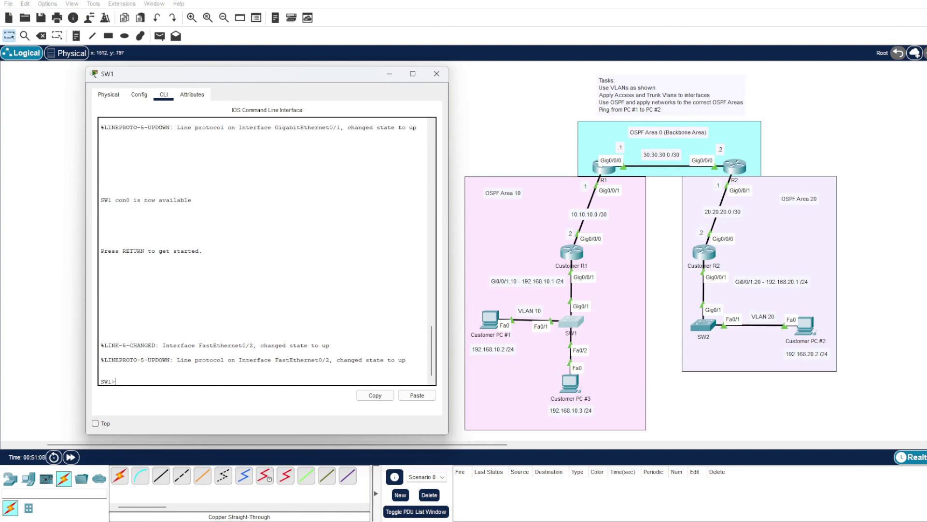
On SW1, enter configuration mode for interface FastEthernet0/2
text(en)
key(Return)
key(Return)
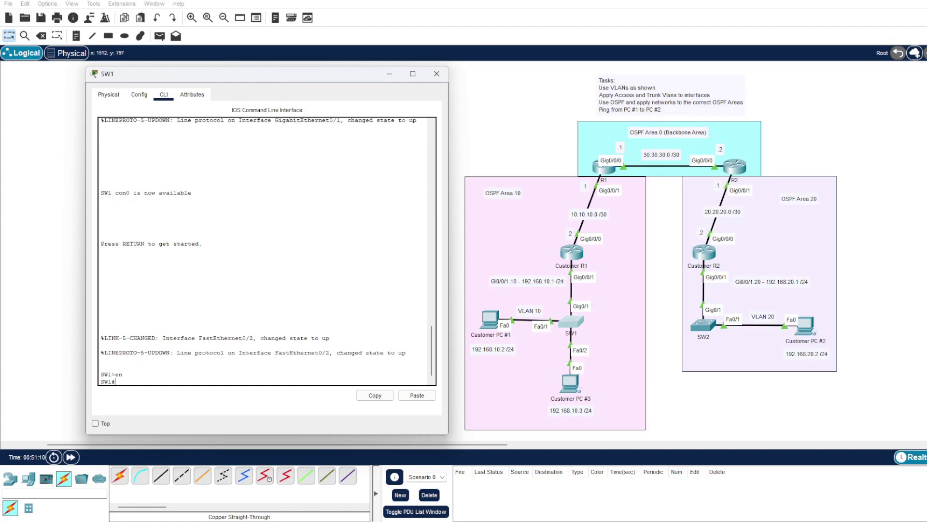
text(conf t)
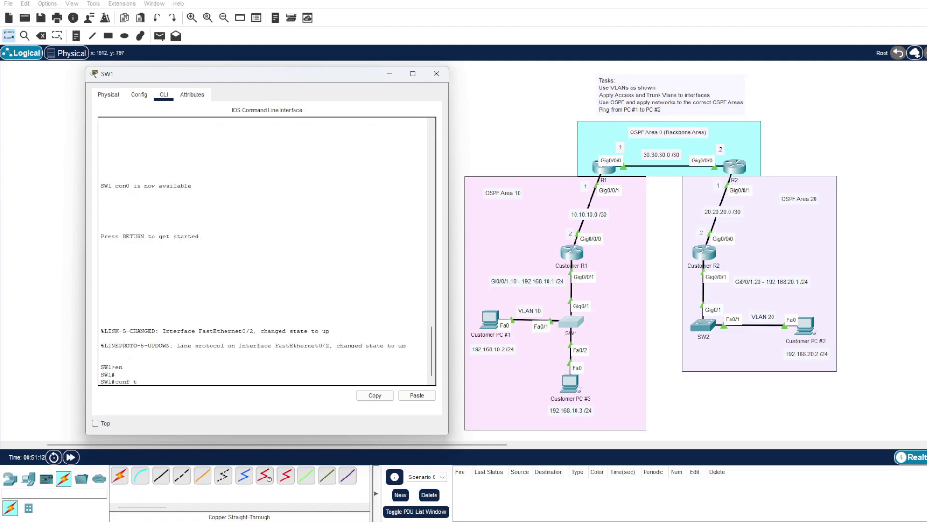
key(Return)
text(ig)#i)
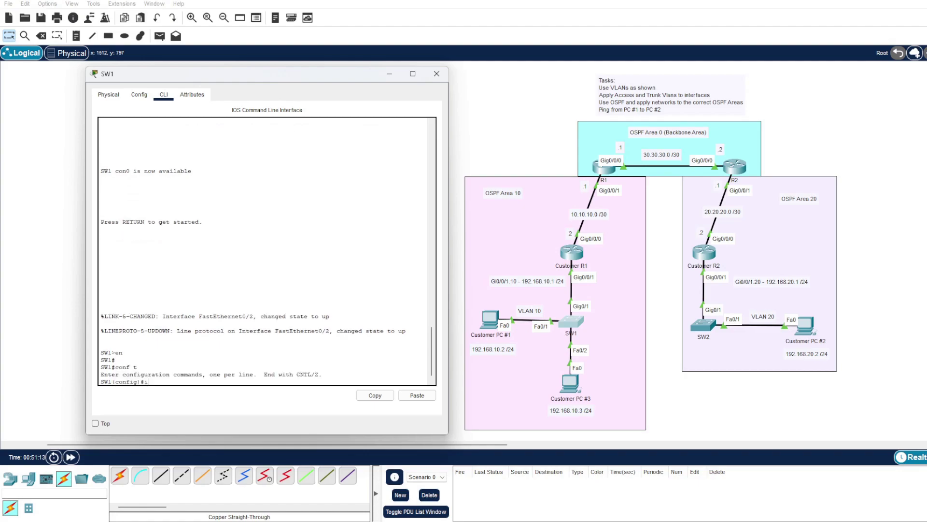
text(nt fastEthernet)
key(Tab)
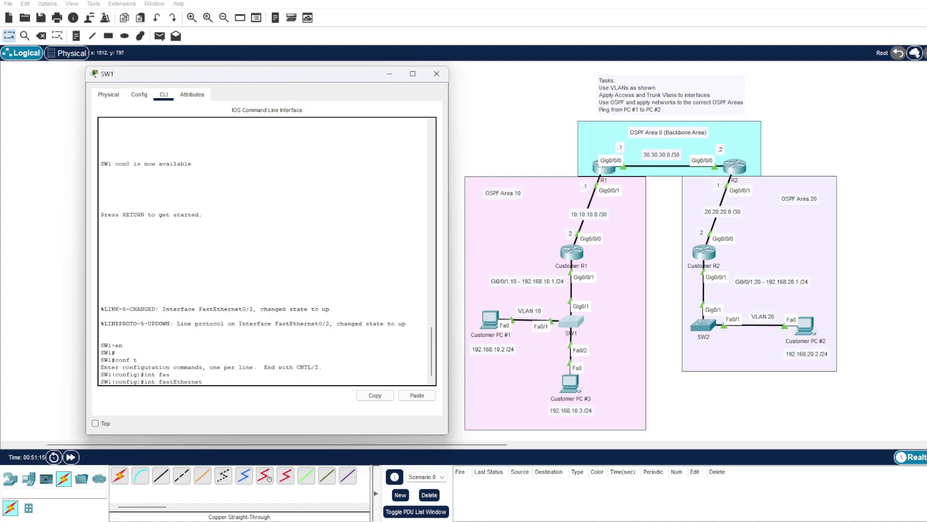
text(0/2)
key(Return)
Make Fa0/2 an access port in VLAN 10, exit configuration, and open PC #3's Command Prompt
text(swit)
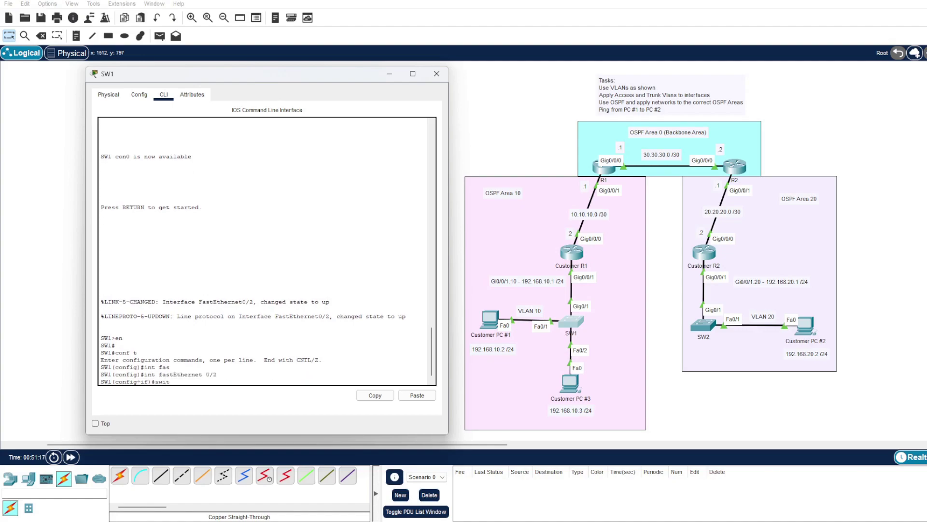
key(Tab)
text(acc)
key(Tab)
text(v)
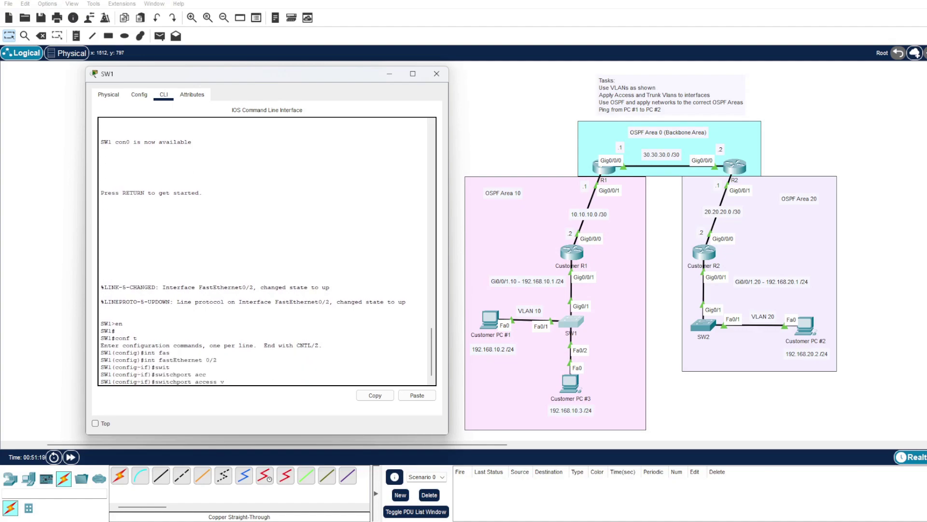
text(lan 10)
key(Return)
key(Return)
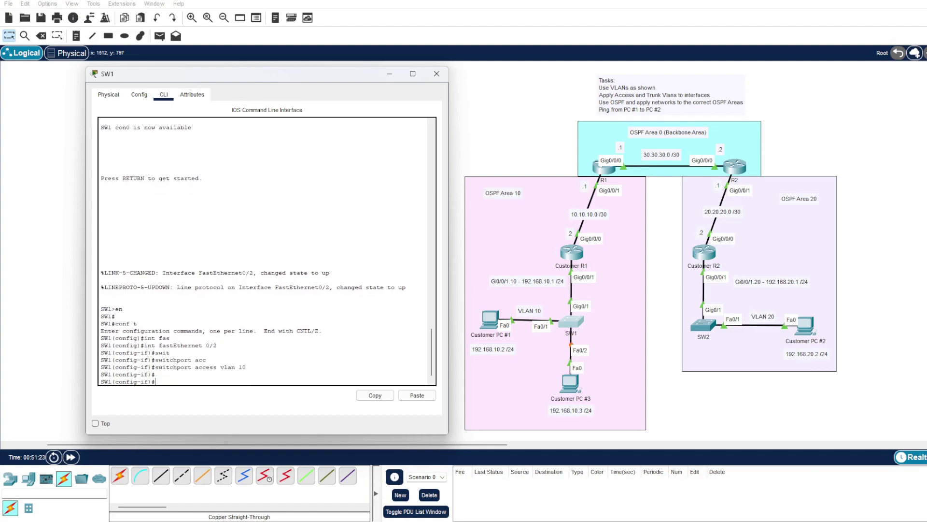
text(end)
key(Return)
click(570, 383)
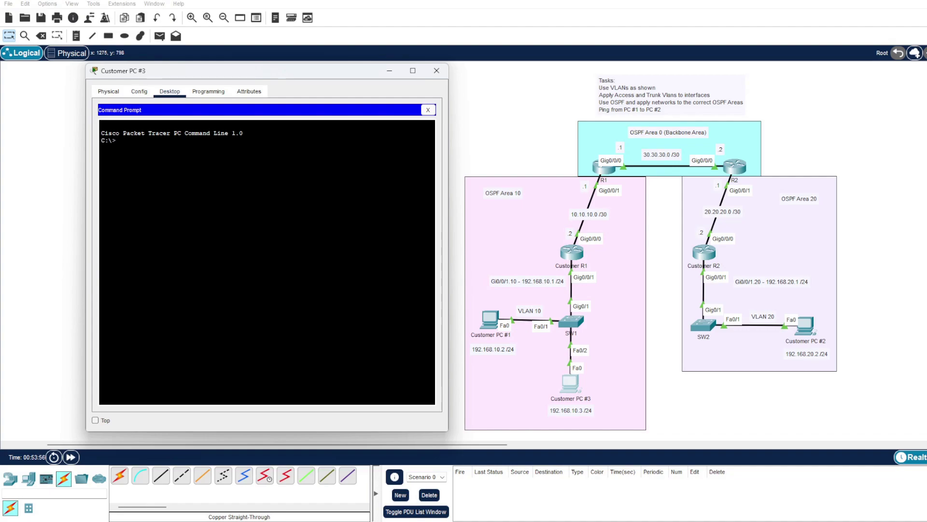
Ping 192.168.20.2 from Customer PC #3, correcting the mistyped third octet
text(ping 192.168.10.)
key(BackSpace)
key(BackSpace)
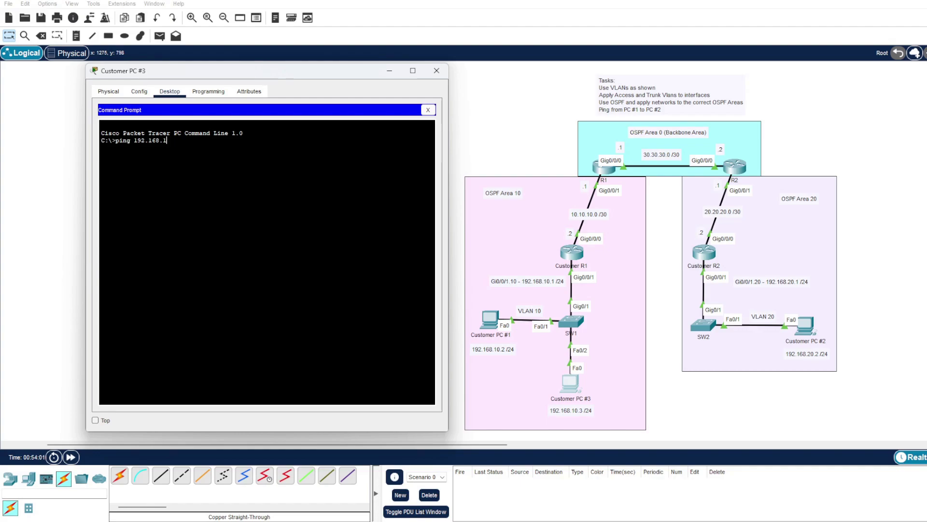
text(20.2)
key(Return)
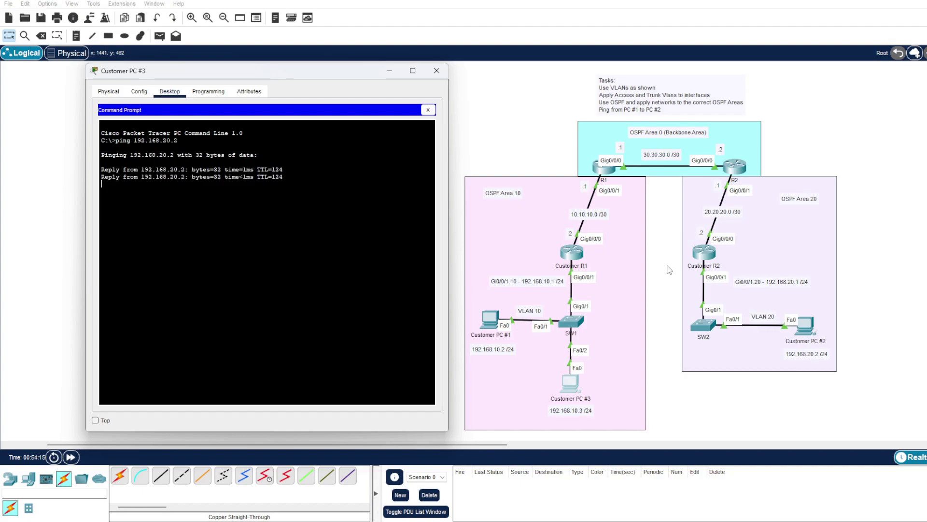